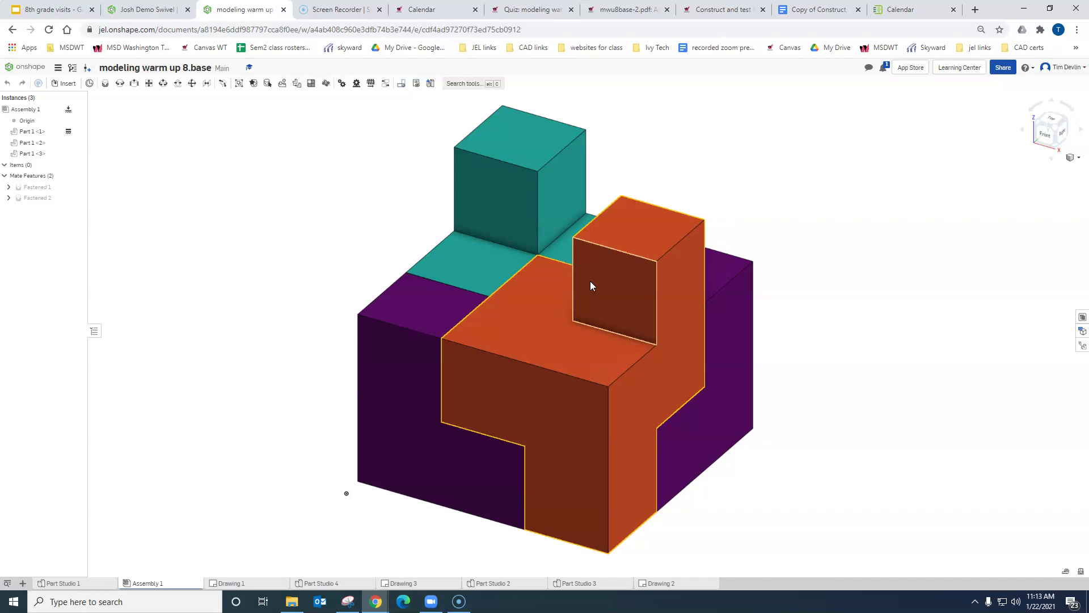
Step: Create a new part studio in the context of the assembly, placed at the assembly origin
left_click(768, 244)
right_click_drag(768, 243, 804, 307)
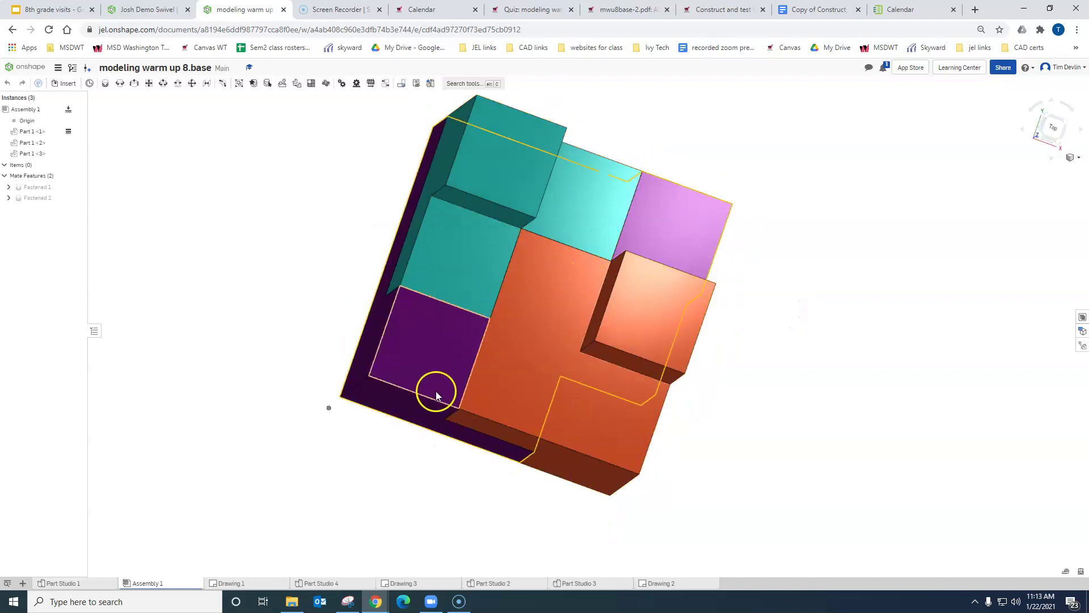
mouse_move(937, 426)
right_mouse_down()
mouse_move(929, 403)
mouse_move(880, 396)
mouse_move(921, 416)
right_mouse_up()
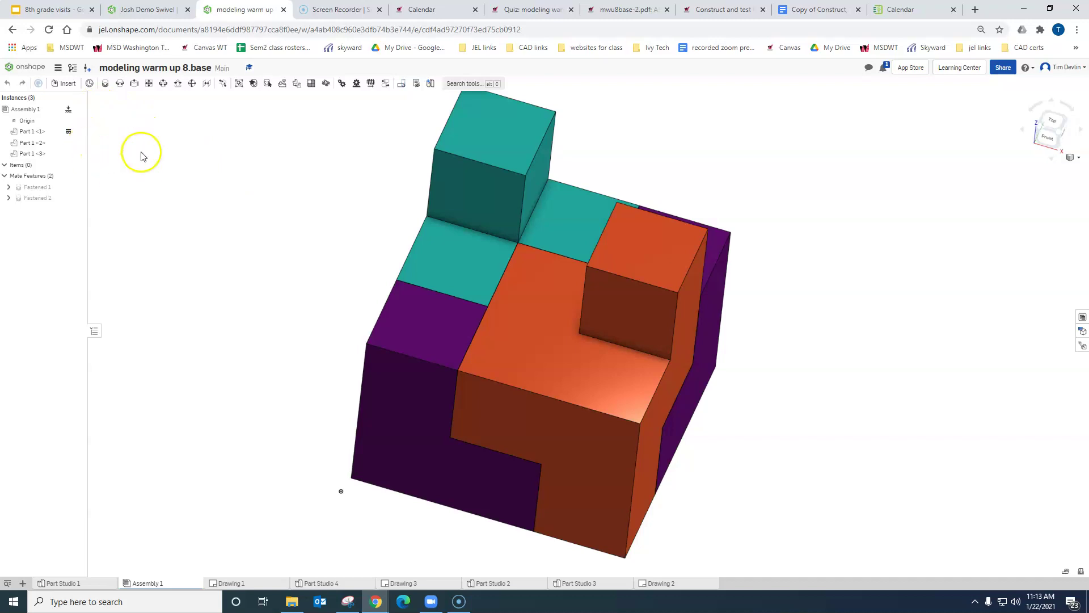
left_click(433, 85)
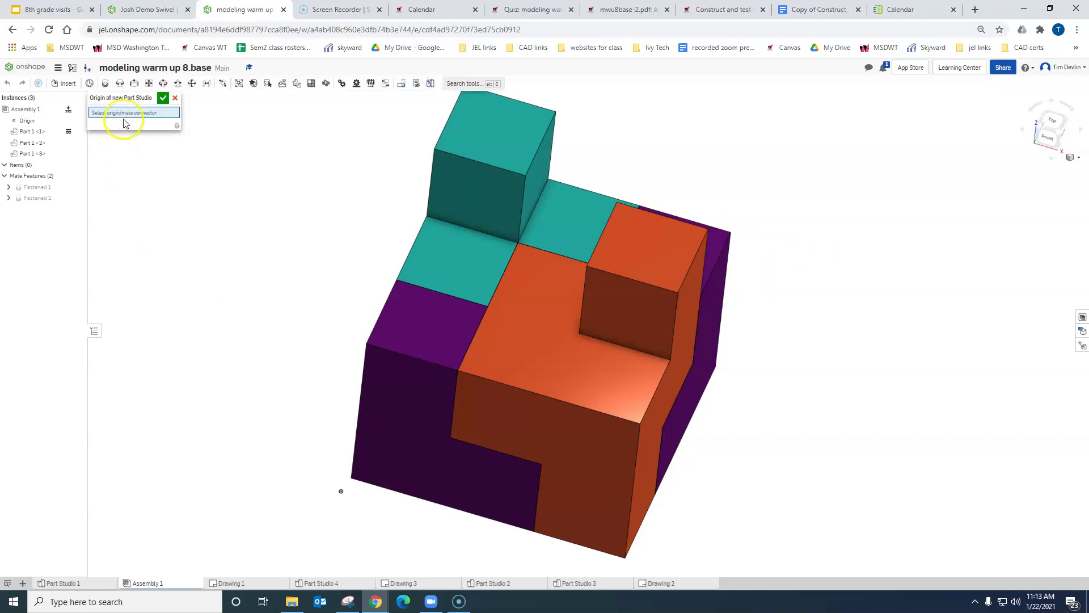
left_click_drag(127, 100, 173, 110)
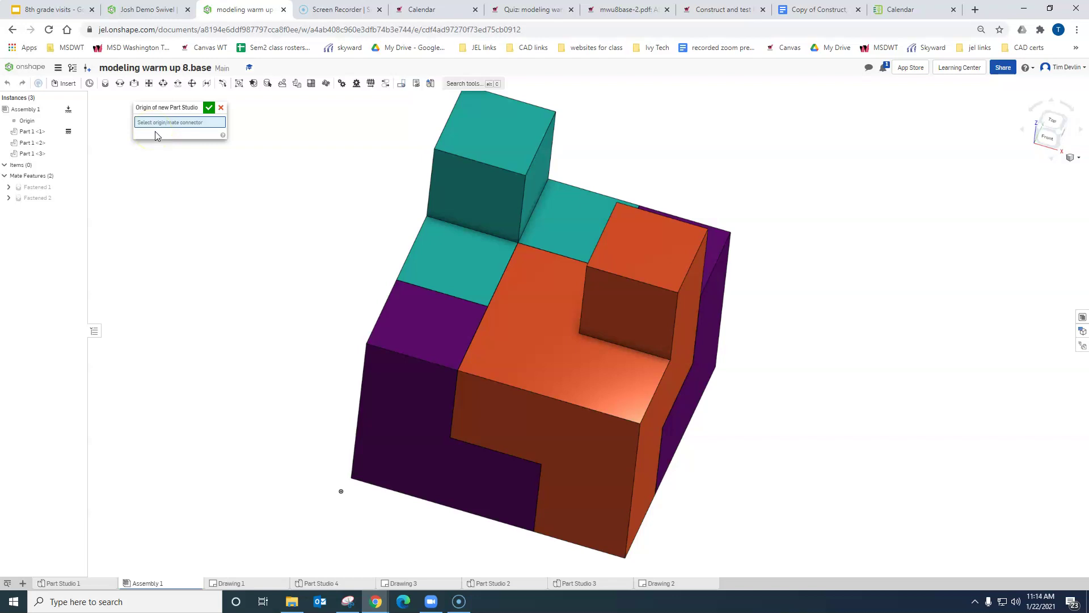
left_click(26, 122)
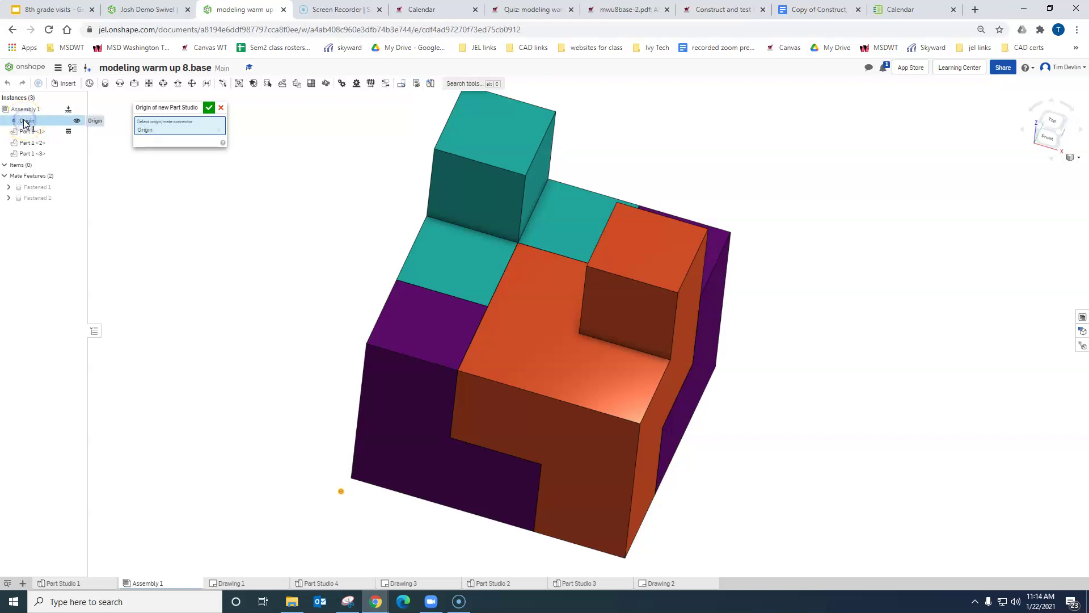
left_click(209, 107)
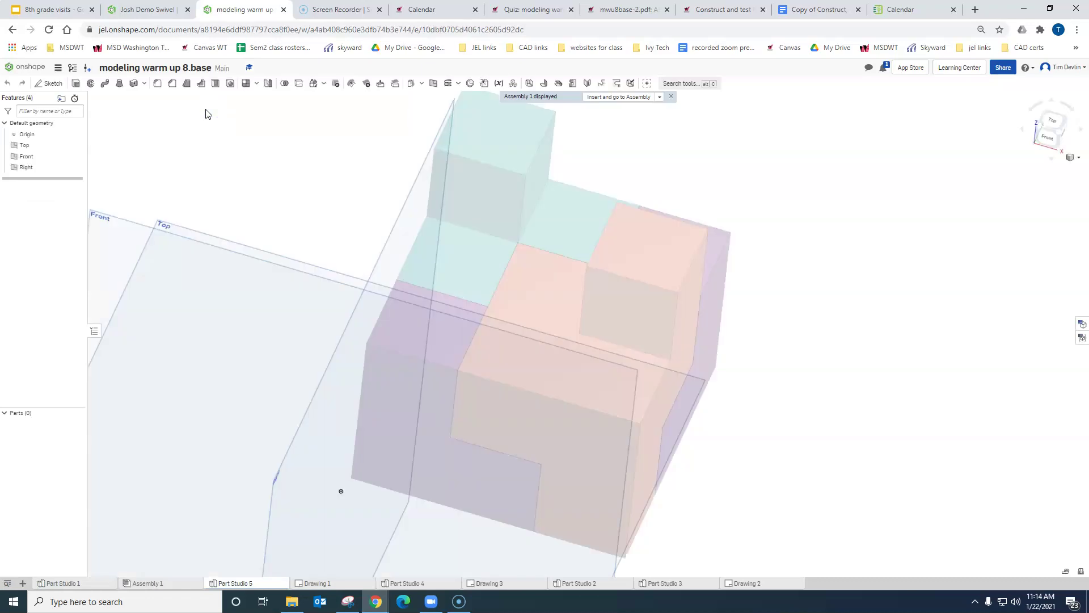
Step: Start a sketch on the top face of the teal part's raised cube
right_click_drag(908, 379, 915, 302)
left_click(402, 410)
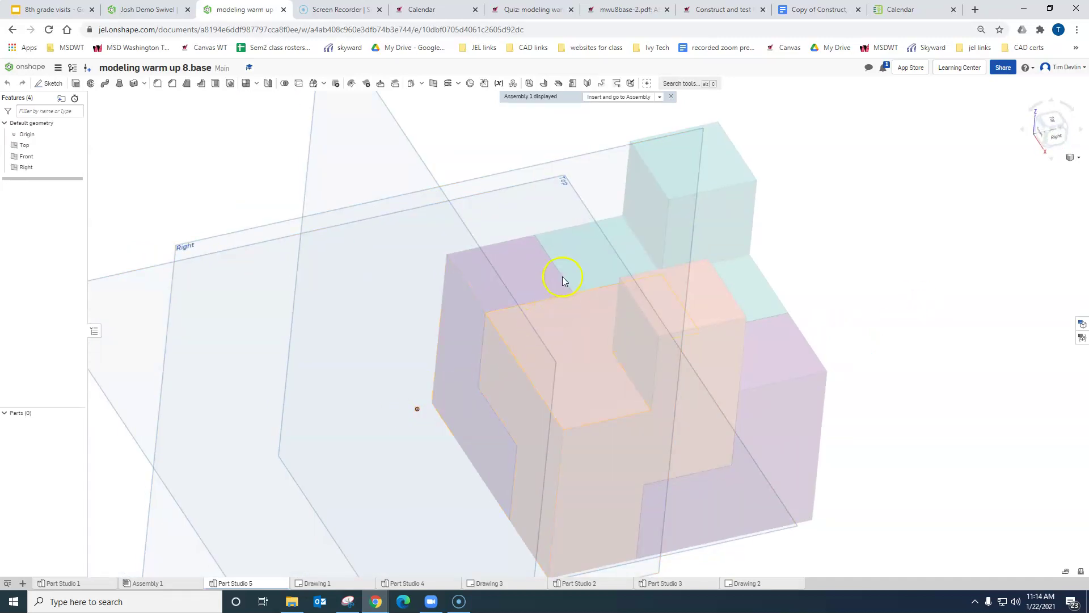
right_click_drag(848, 326, 854, 348)
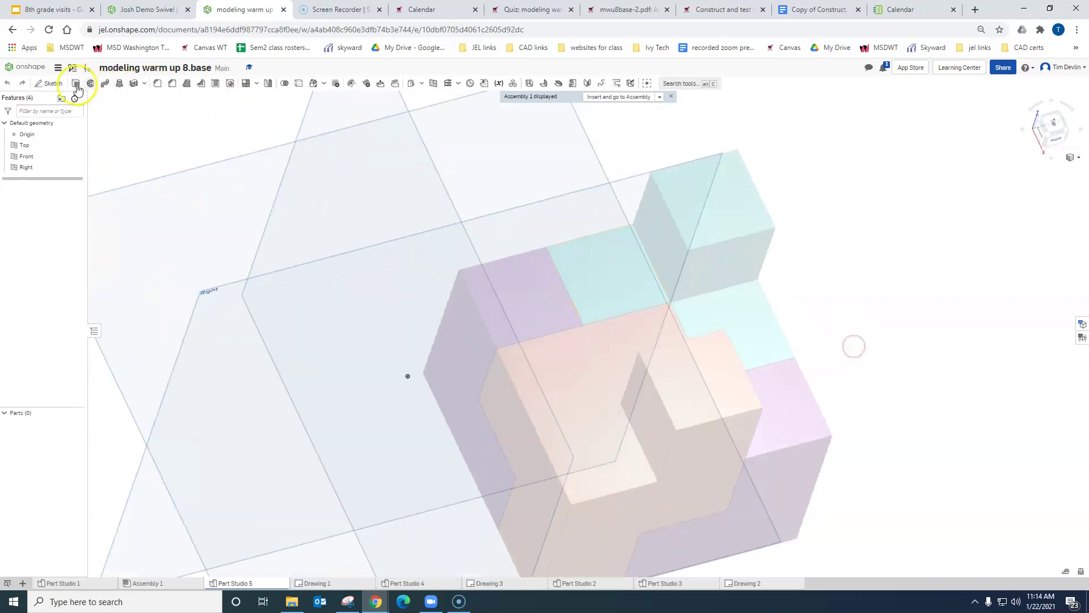
left_click(49, 83)
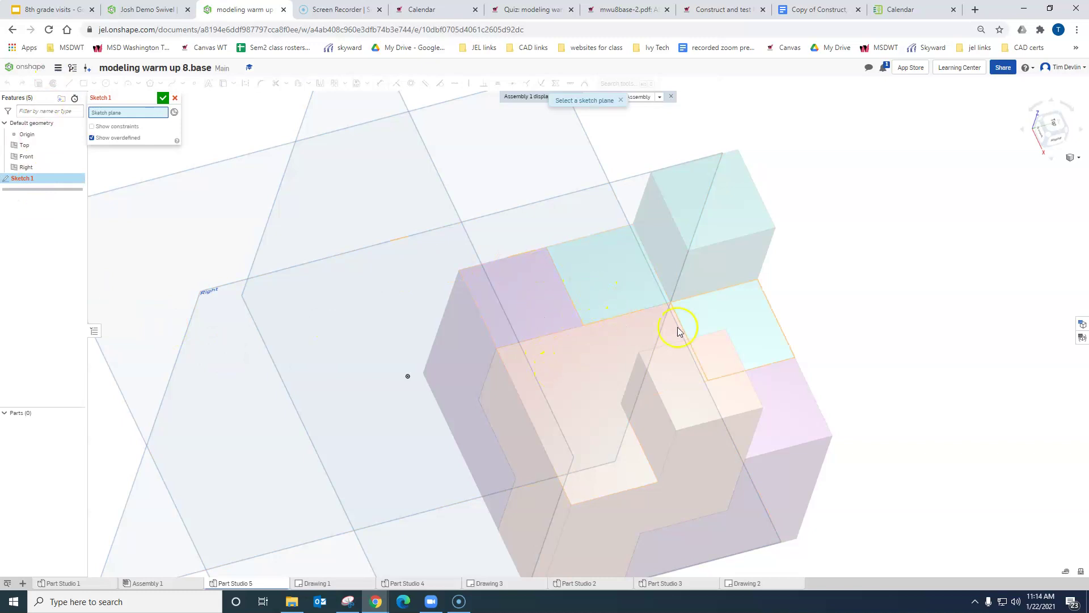
right_click_drag(880, 241, 718, 180)
left_click(718, 180)
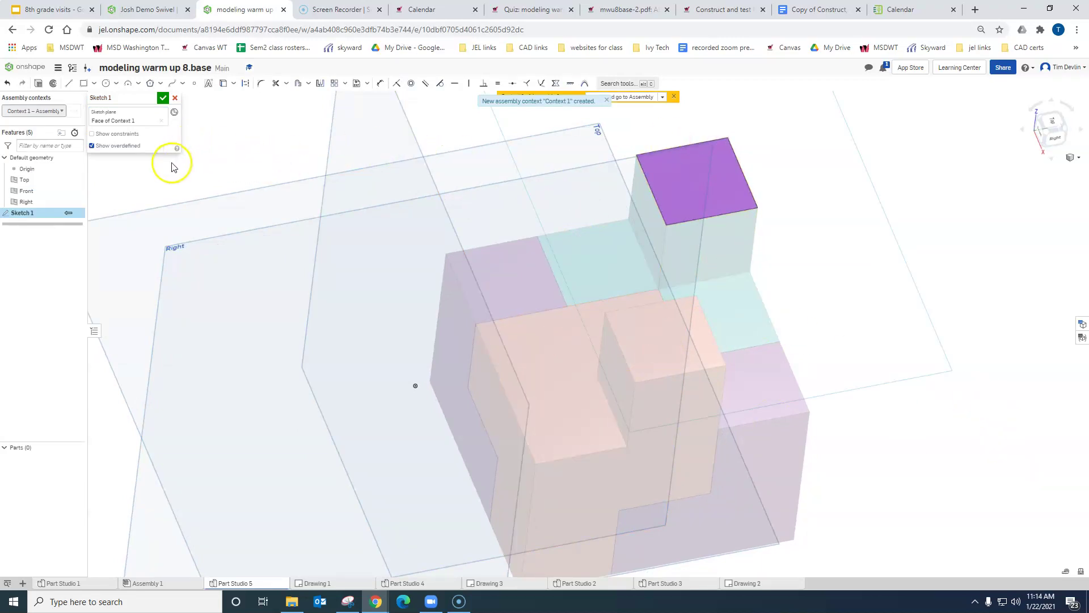
mouse_move(868, 244)
right_mouse_down()
mouse_move(895, 263)
mouse_move(876, 253)
right_mouse_up()
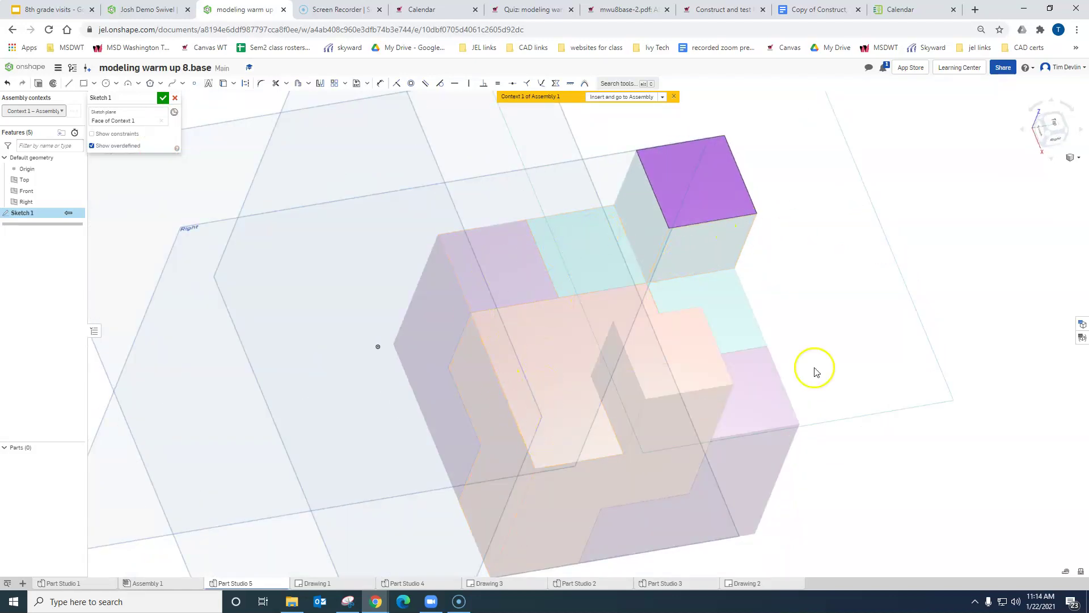
Step: Project the outlines of the orange, purple and teal upper faces around the raised cubes into the sketch with the Use tool
left_click(223, 84)
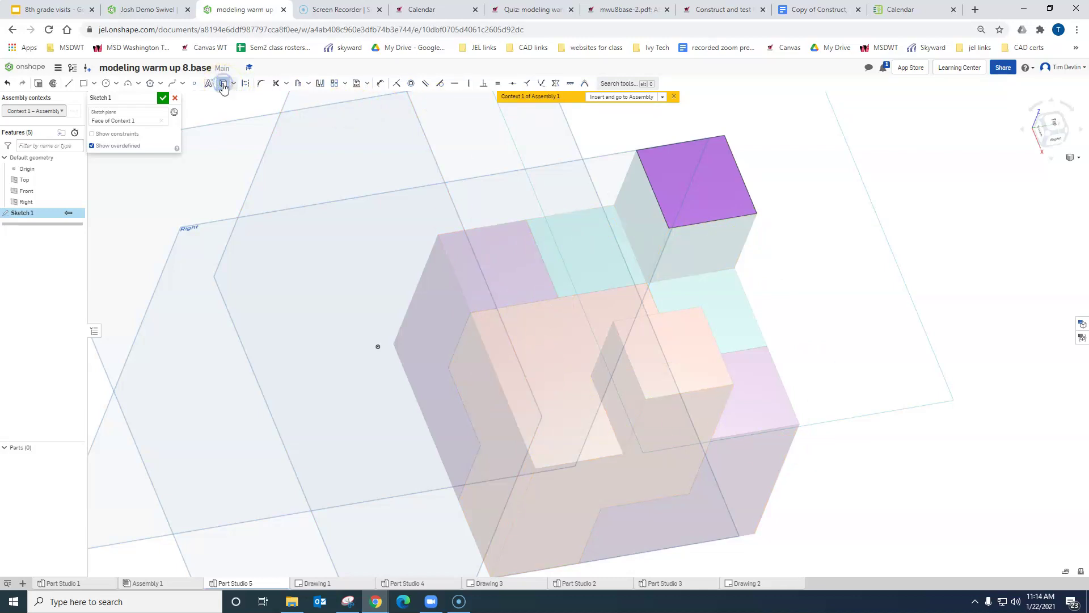
left_click(557, 345)
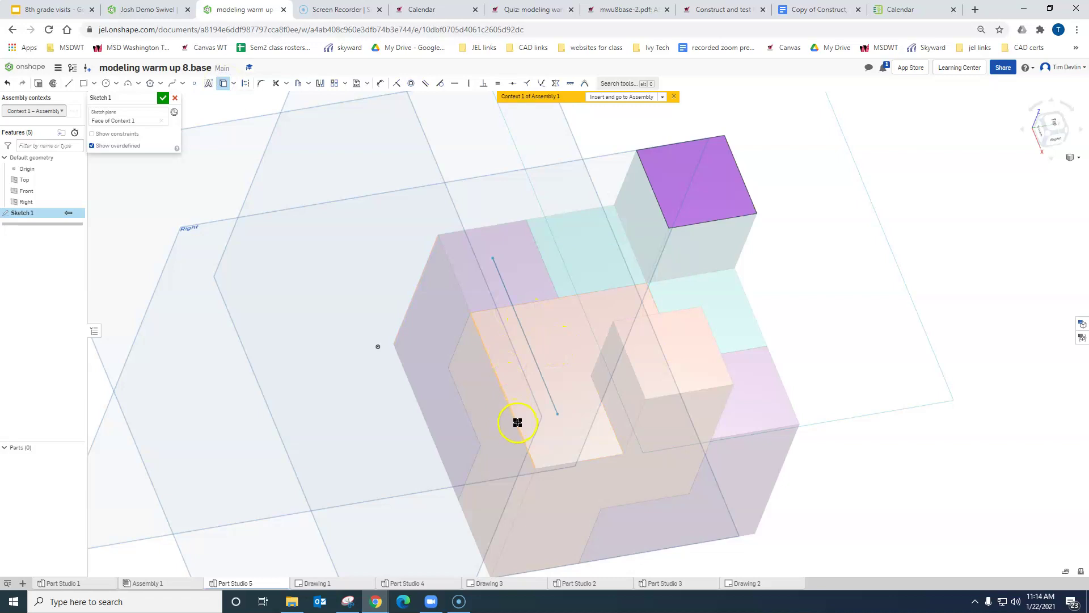
mouse_move(972, 389)
right_mouse_down()
mouse_move(961, 355)
mouse_move(979, 391)
right_mouse_up()
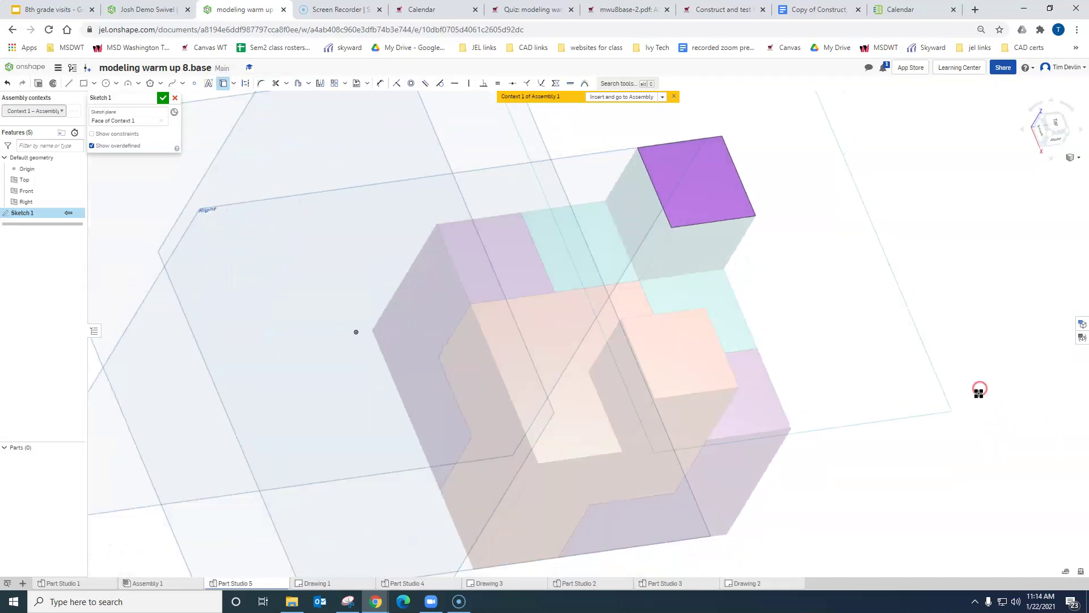
left_click(557, 332)
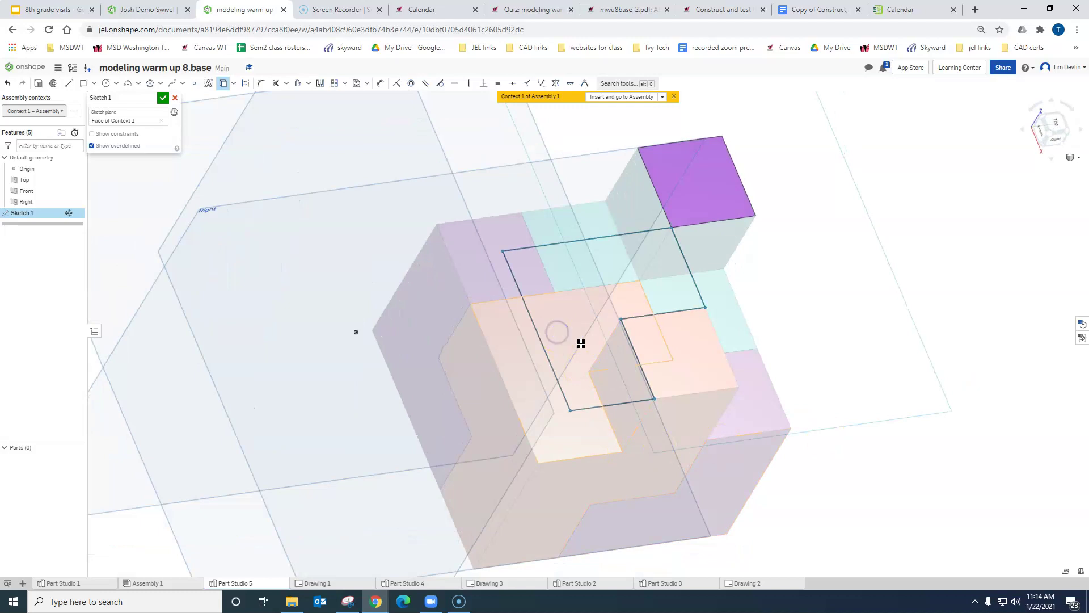
left_click(775, 408)
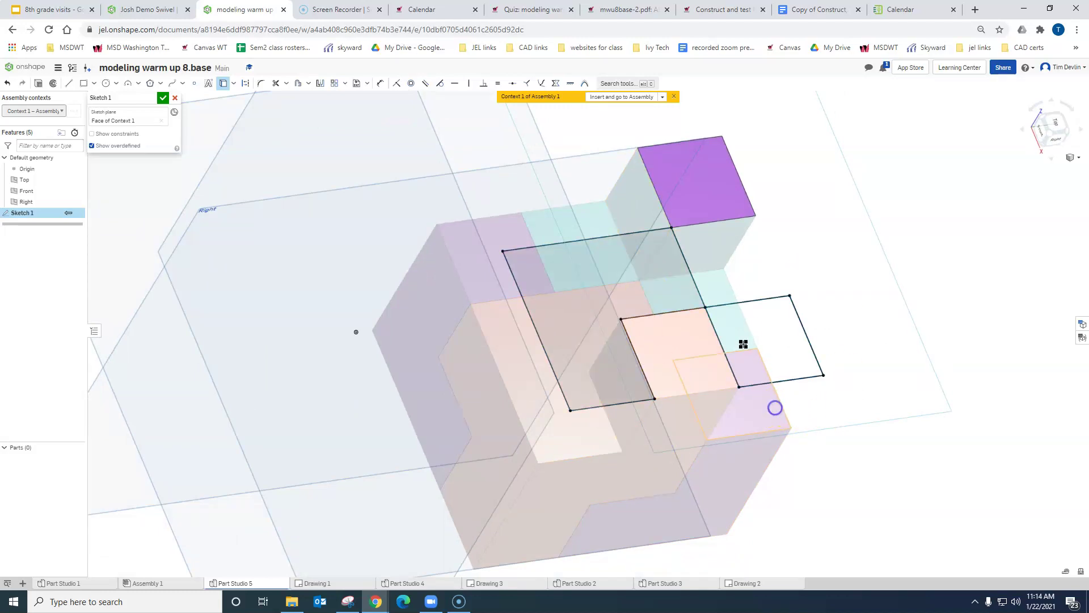
left_click(572, 234)
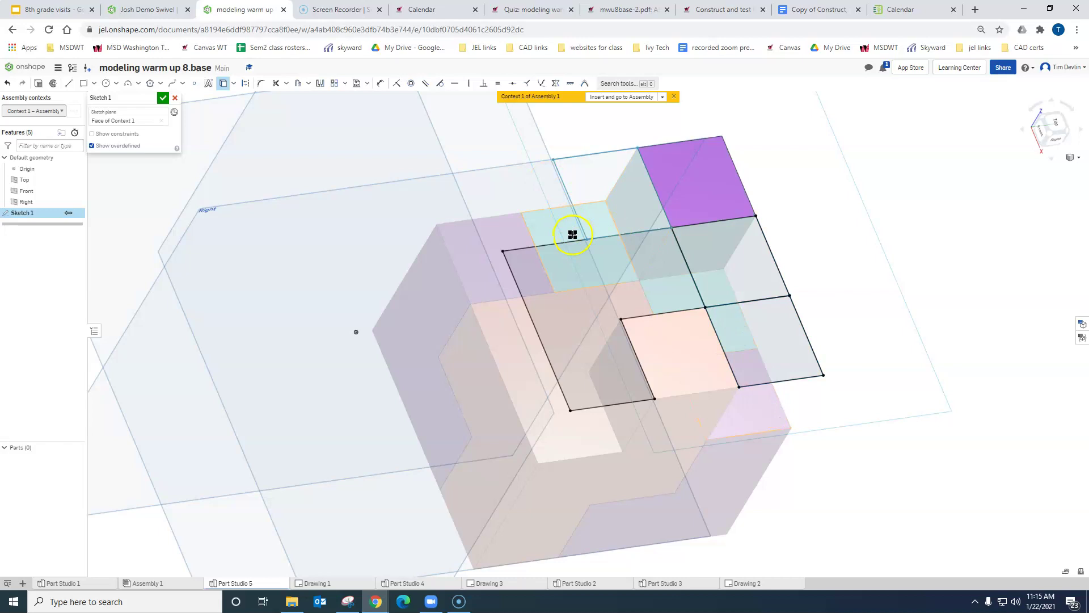
left_click(496, 237)
mouse_move(841, 333)
right_mouse_down()
mouse_move(900, 326)
mouse_move(839, 292)
mouse_move(834, 299)
mouse_move(889, 313)
right_mouse_up()
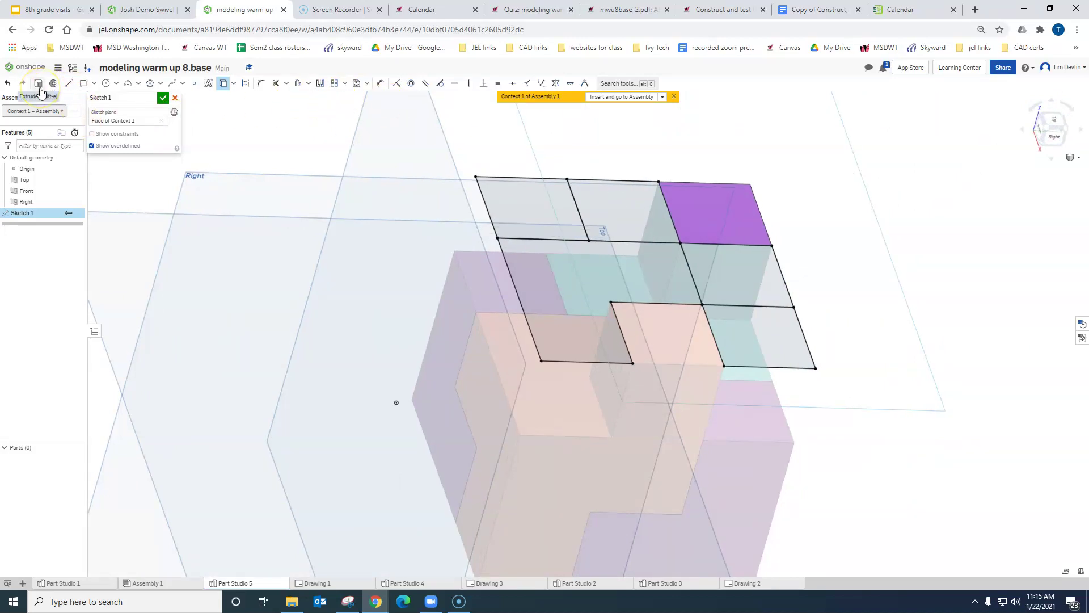
Step: Extrude the projected sketch regions as a new solid up to the orange part's lower top face
left_click(39, 84)
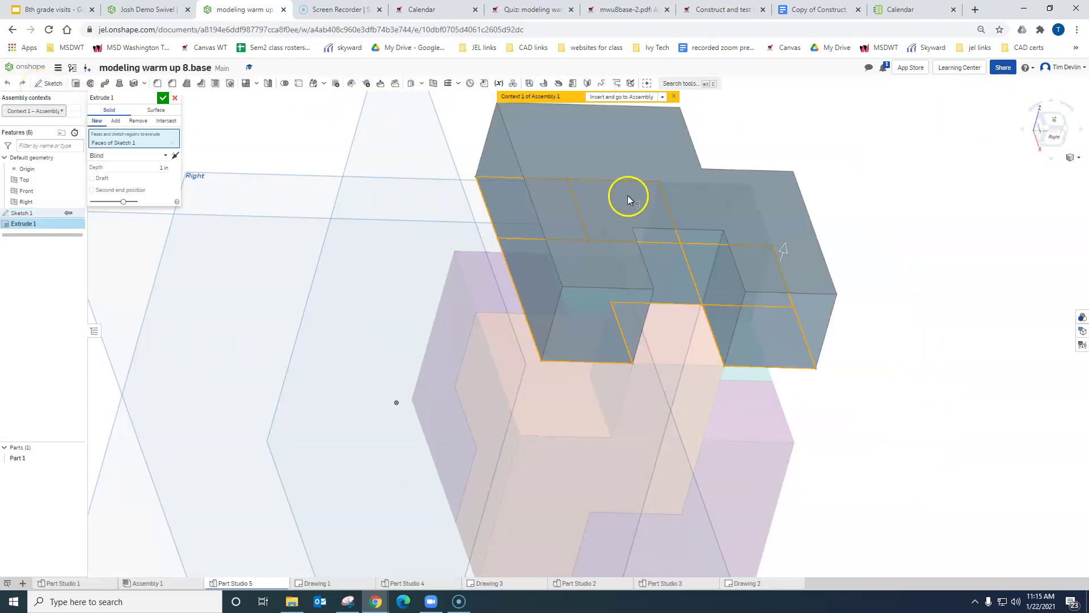
mouse_move(983, 385)
right_mouse_down()
mouse_move(956, 338)
mouse_move(956, 350)
mouse_move(988, 365)
right_mouse_up()
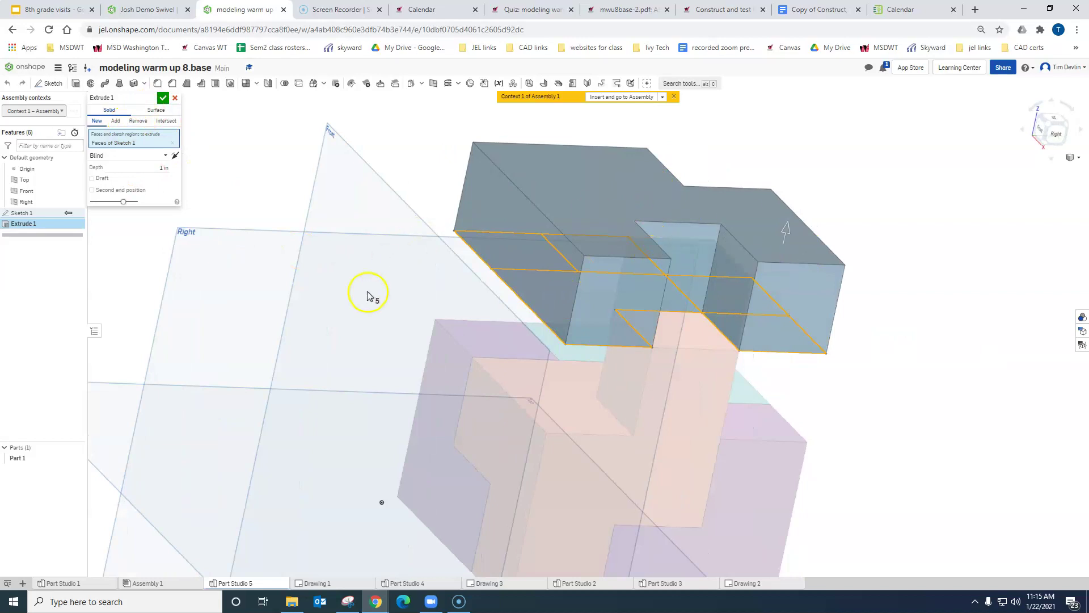
left_click(128, 160)
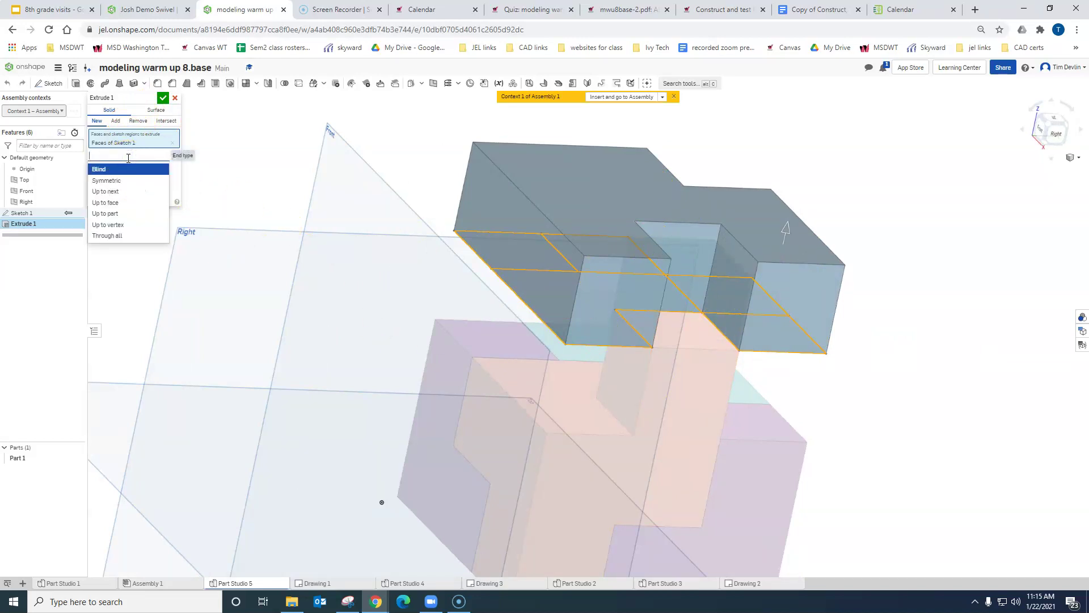
left_click(114, 203)
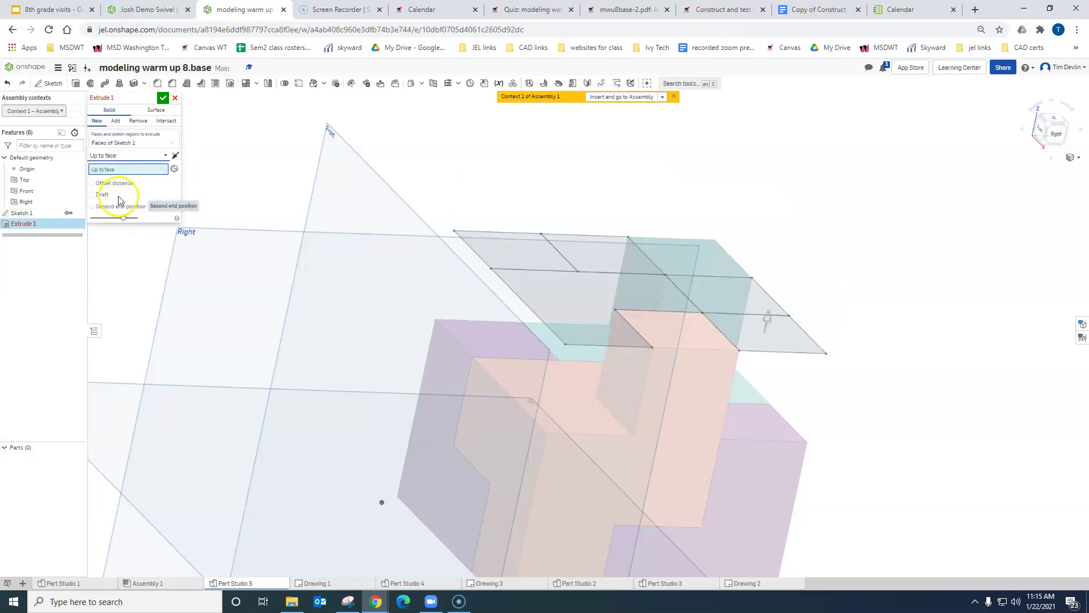
left_click(522, 386)
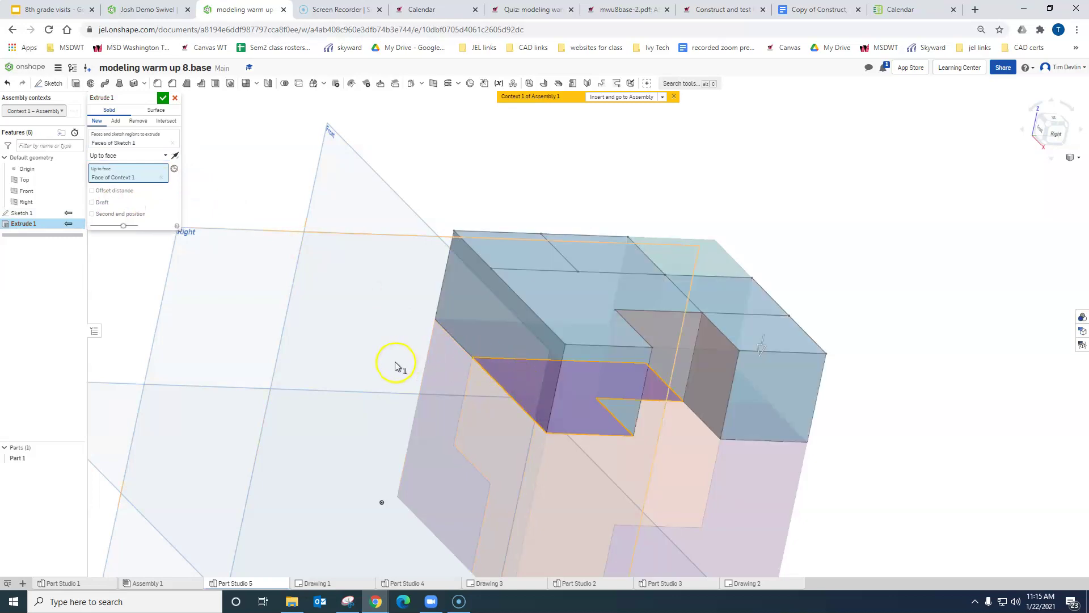
left_click(162, 99)
right_click_drag(873, 291, 893, 323)
Step: Change the new part's appearance to a dark grey colour
left_click(1082, 319)
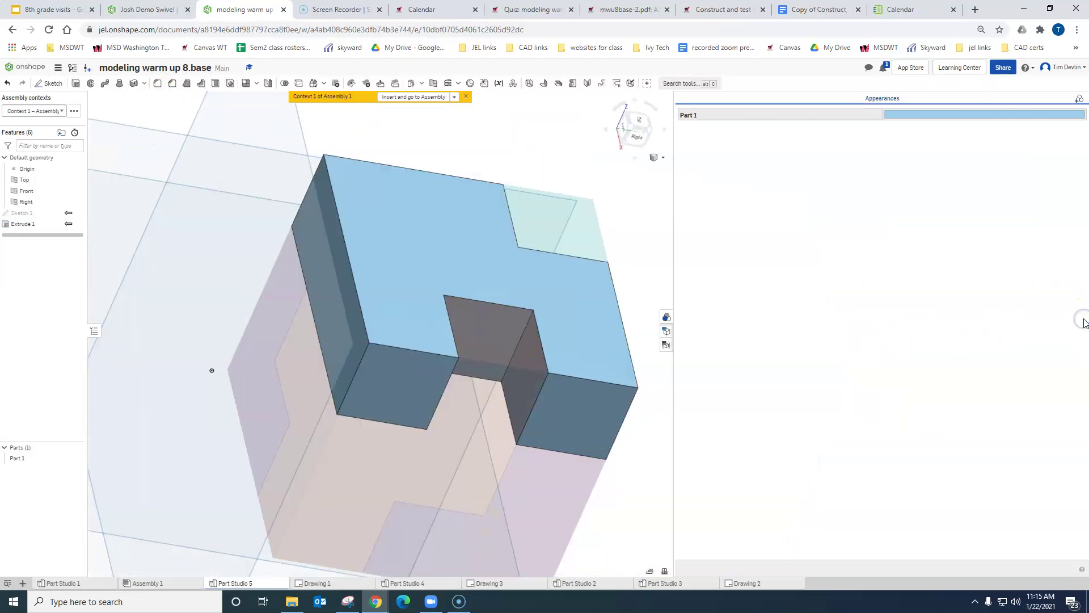
left_click(953, 116)
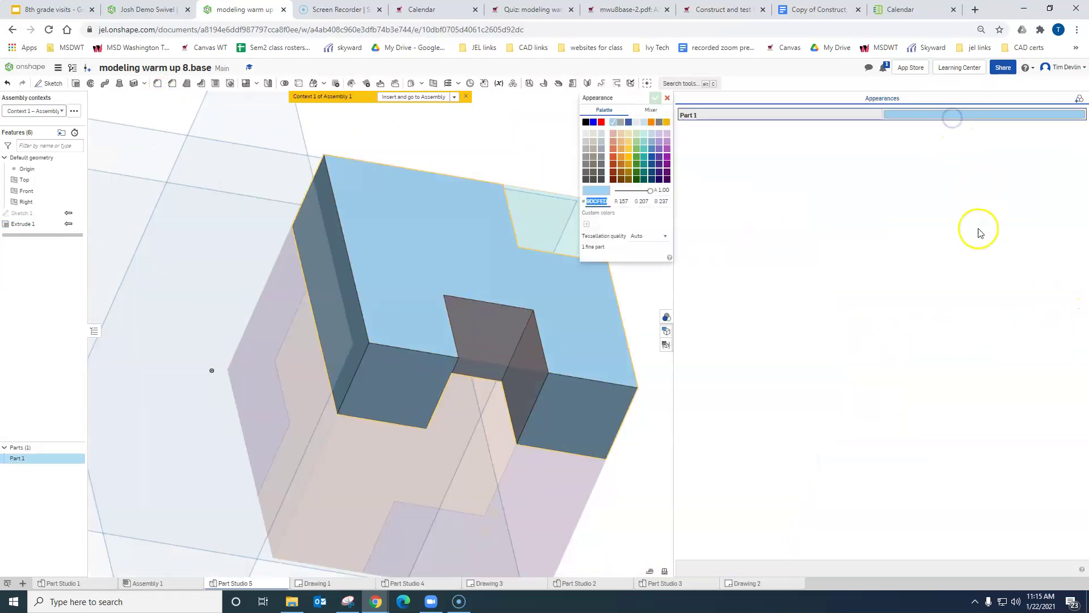
left_click(602, 158)
left_click(654, 101)
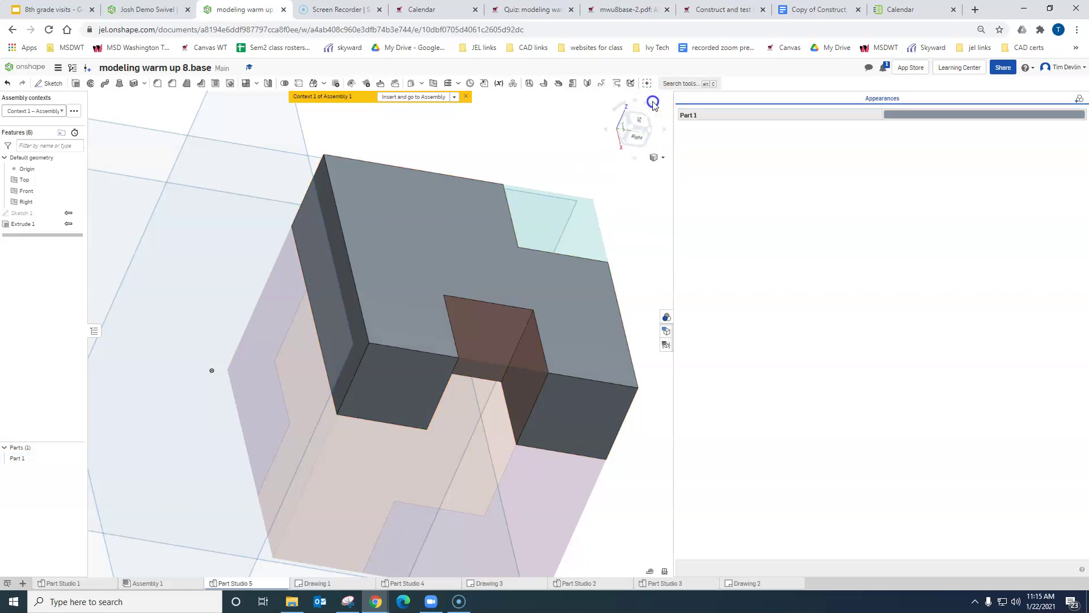
left_click(666, 318)
Step: Insert the grey part into Assembly 1 and go to the assembly, showing it in an isometric view
right_click_drag(868, 190, 846, 180)
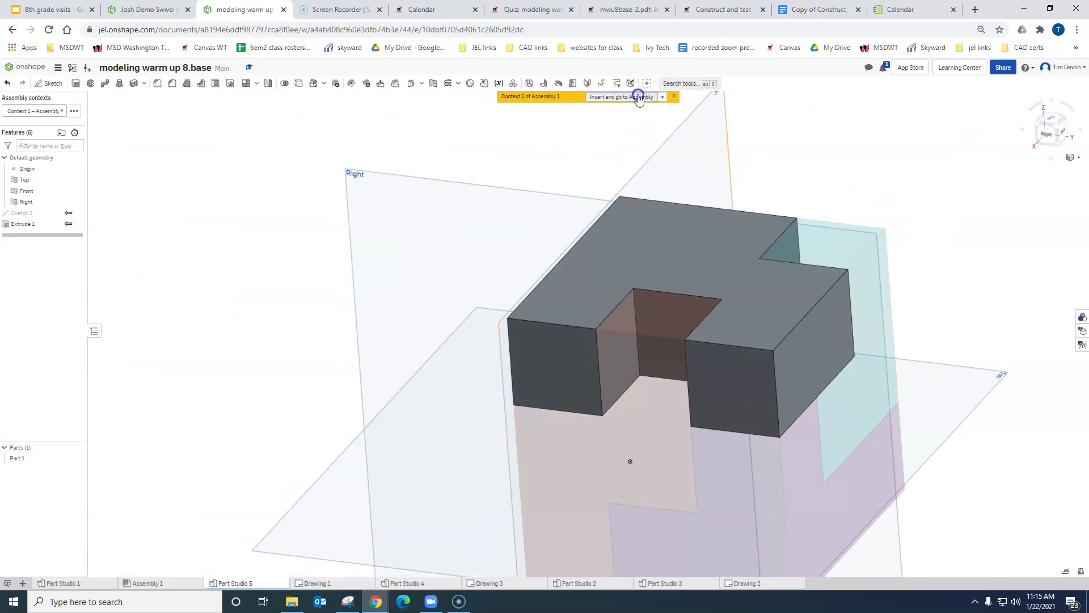
left_click(639, 98)
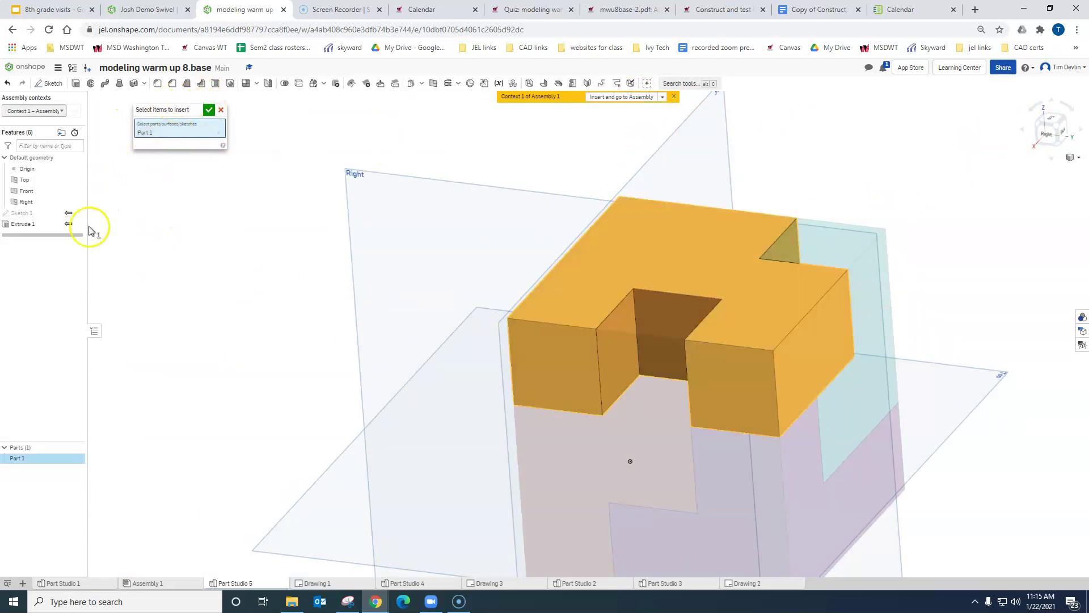
left_click(209, 111)
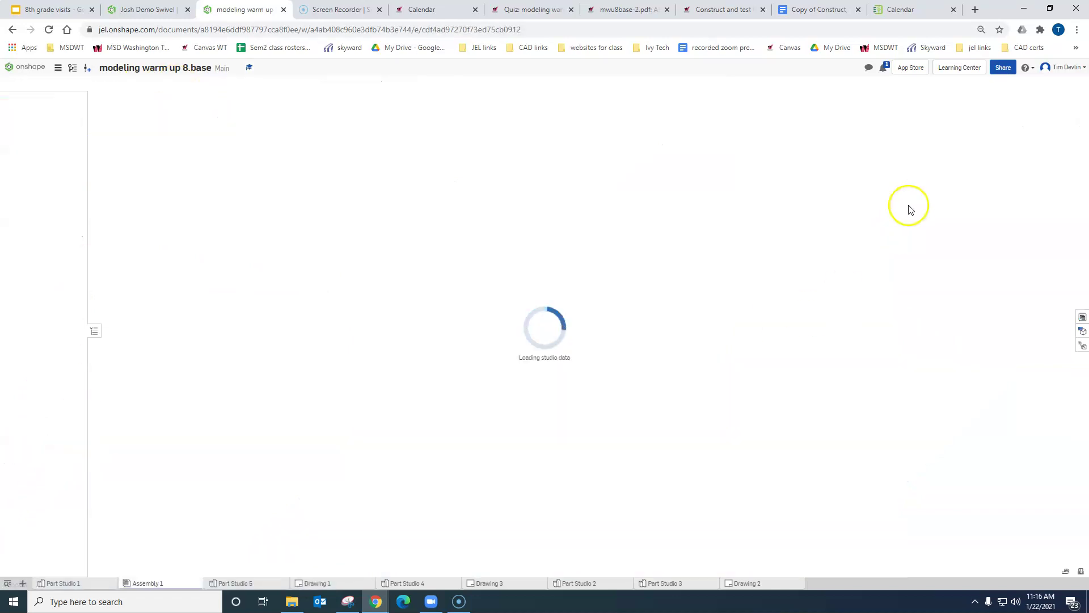
right_click_drag(733, 486, 810, 453)
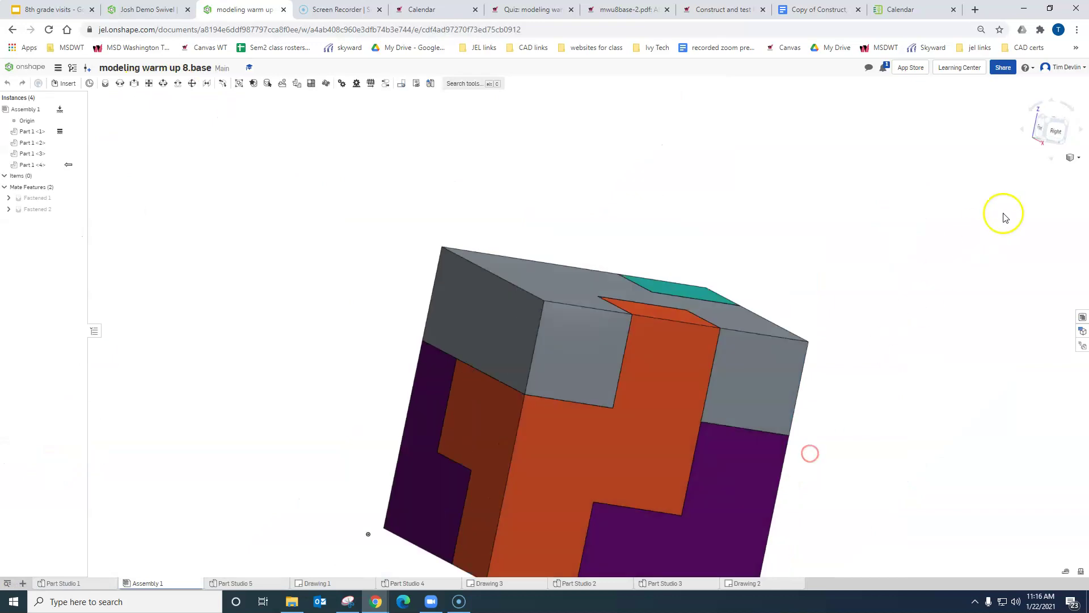
left_click(1053, 124)
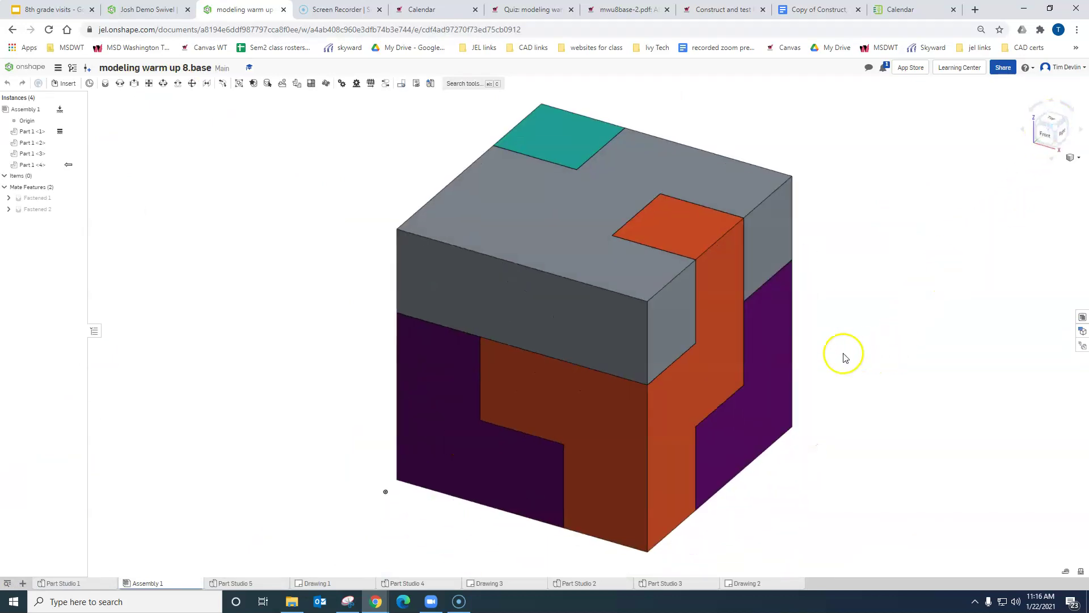
Step: Move the grey part off the cube and away from the other pieces, and test whether those pieces move
mouse_move(436, 459)
right_mouse_down()
mouse_move(426, 469)
mouse_move(476, 465)
mouse_move(431, 463)
right_mouse_up()
left_click_drag(585, 219, 761, 140)
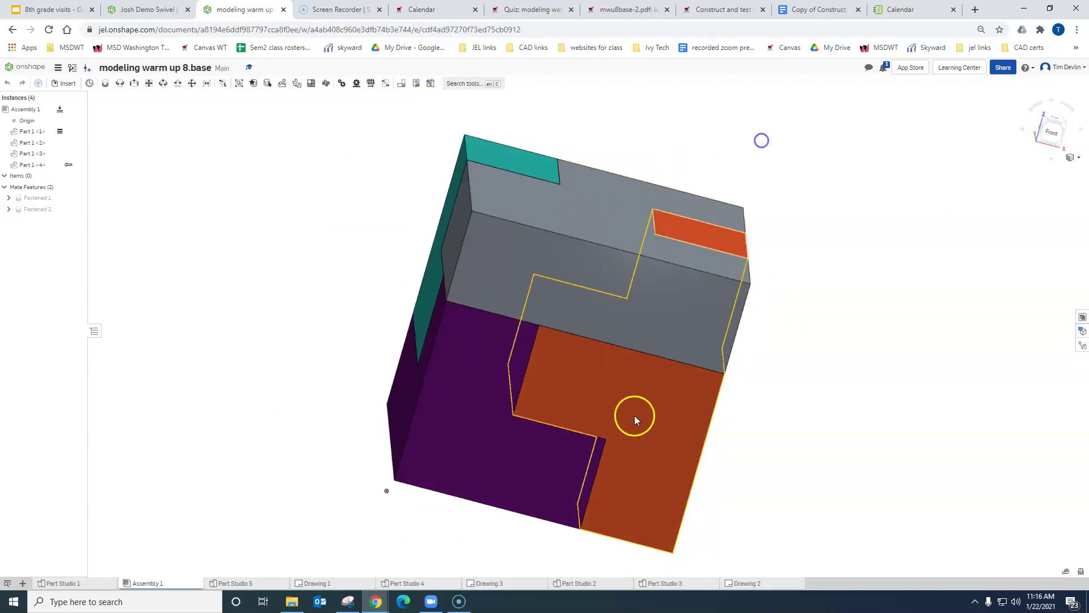
left_click(982, 437)
left_click(923, 272)
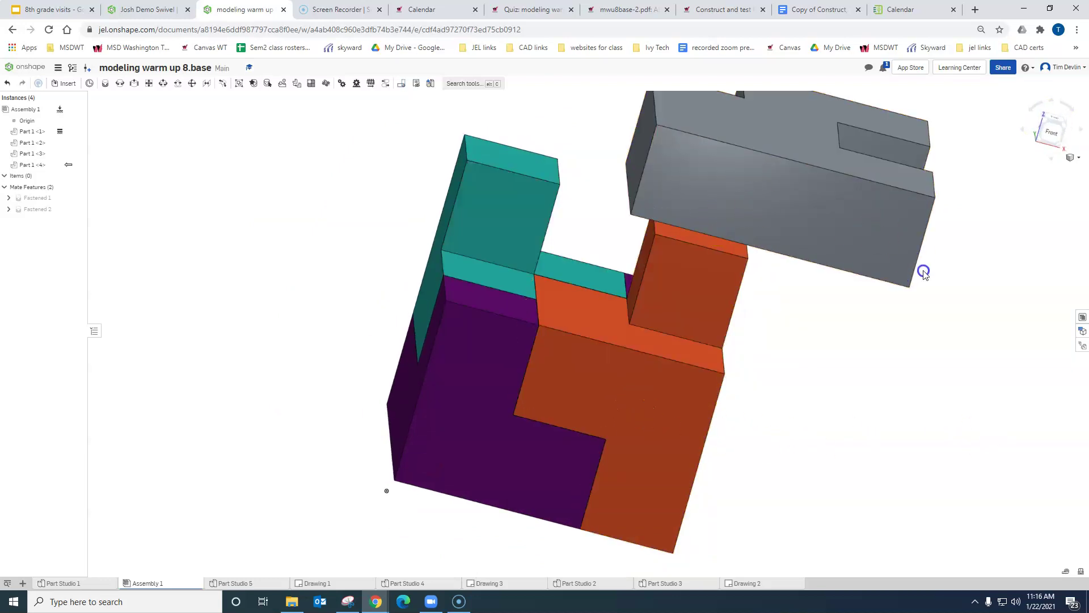
left_click(869, 168)
left_click_drag(869, 169, 959, 212)
left_click_drag(544, 310, 489, 401)
left_click_drag(482, 231, 506, 159)
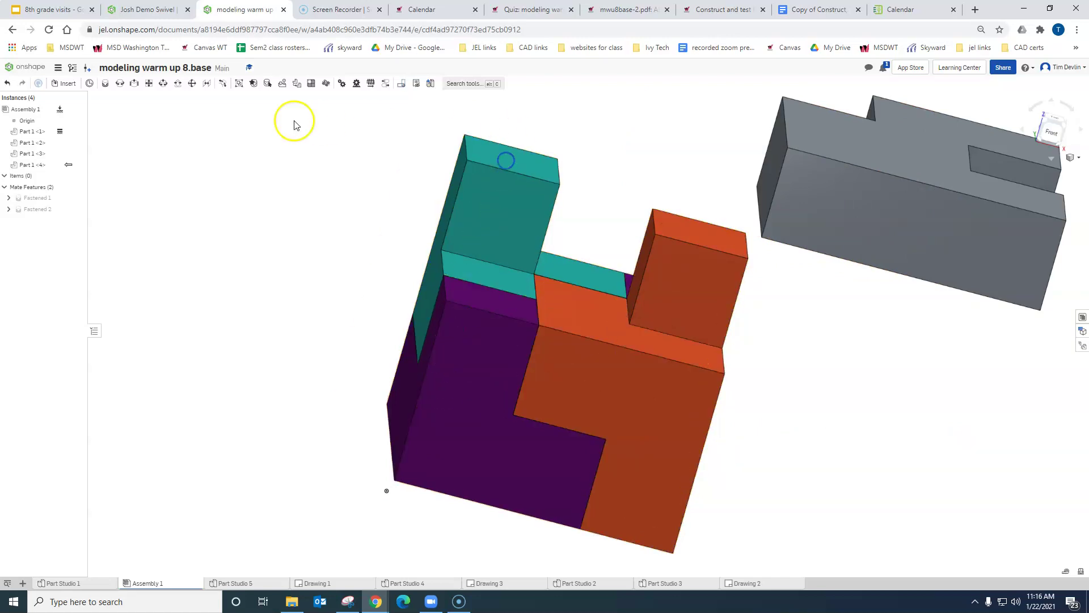
right_click_drag(760, 346, 698, 349)
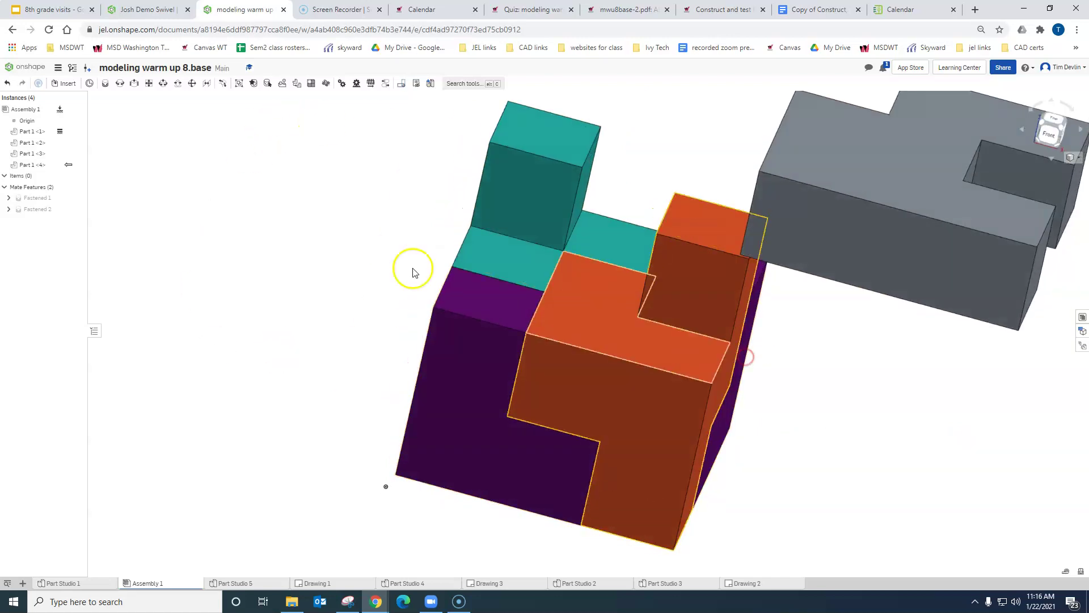
Step: Fasten the grey part onto the cube by mating its lower front-left corner to the purple part's upper front-left corner
left_click(105, 90)
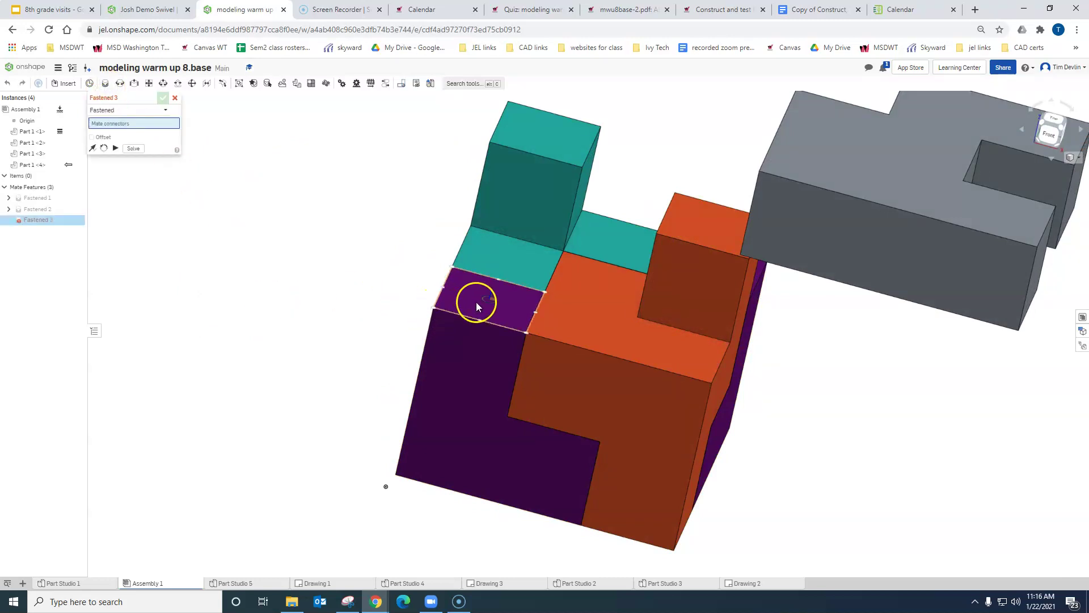
left_click(446, 309)
right_click_drag(881, 346, 880, 314)
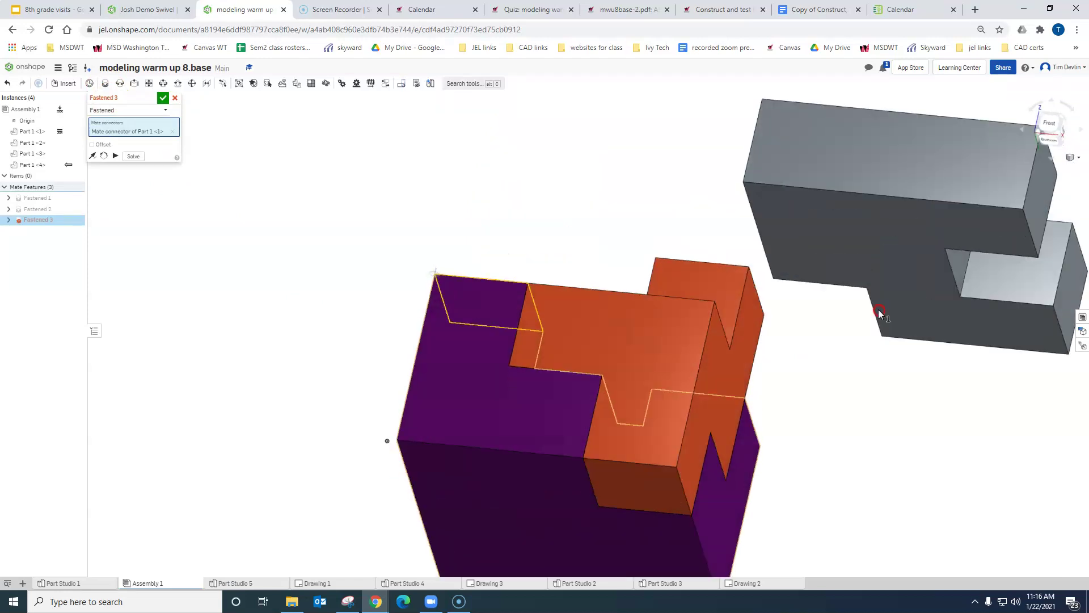
left_click(751, 187)
right_click_drag(416, 227, 452, 289)
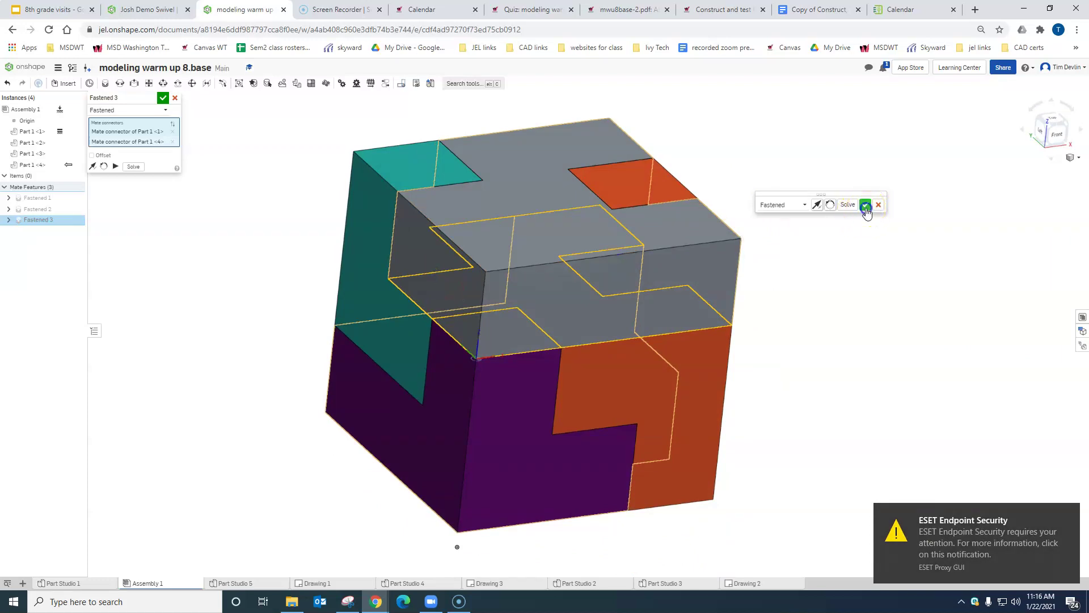
left_click(864, 205)
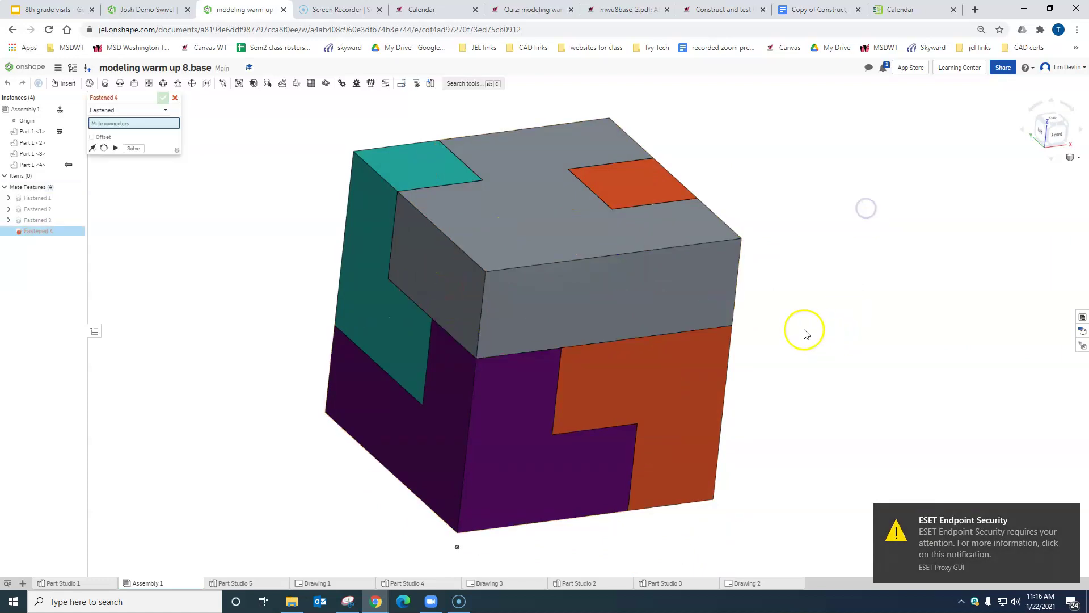
left_click(174, 99)
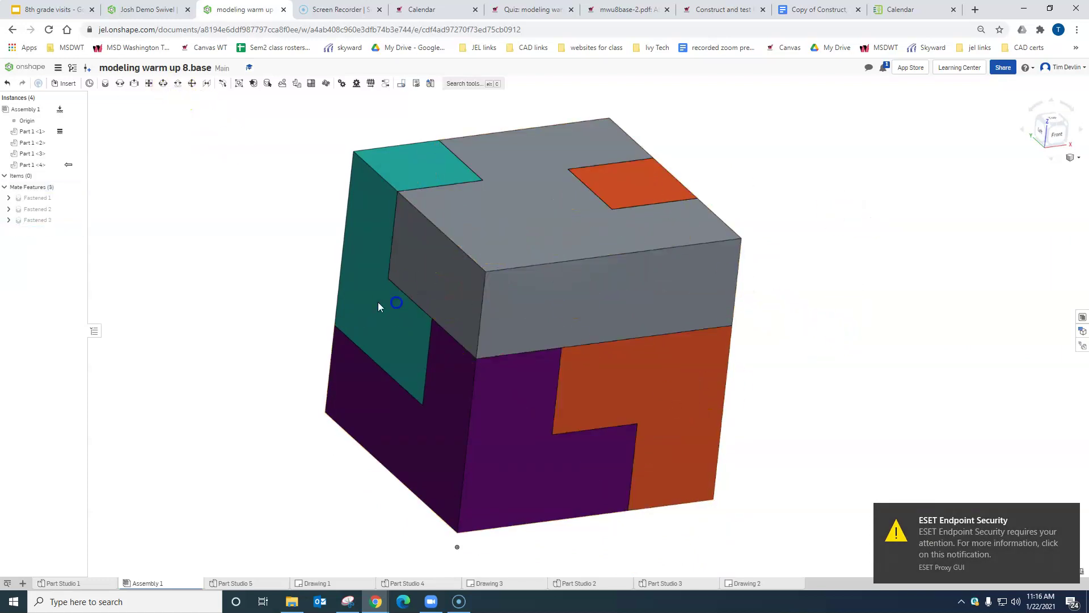
Step: Inspect the assembled cube from several sides and check the mass properties of the orange part
right_click_drag(730, 365, 940, 321)
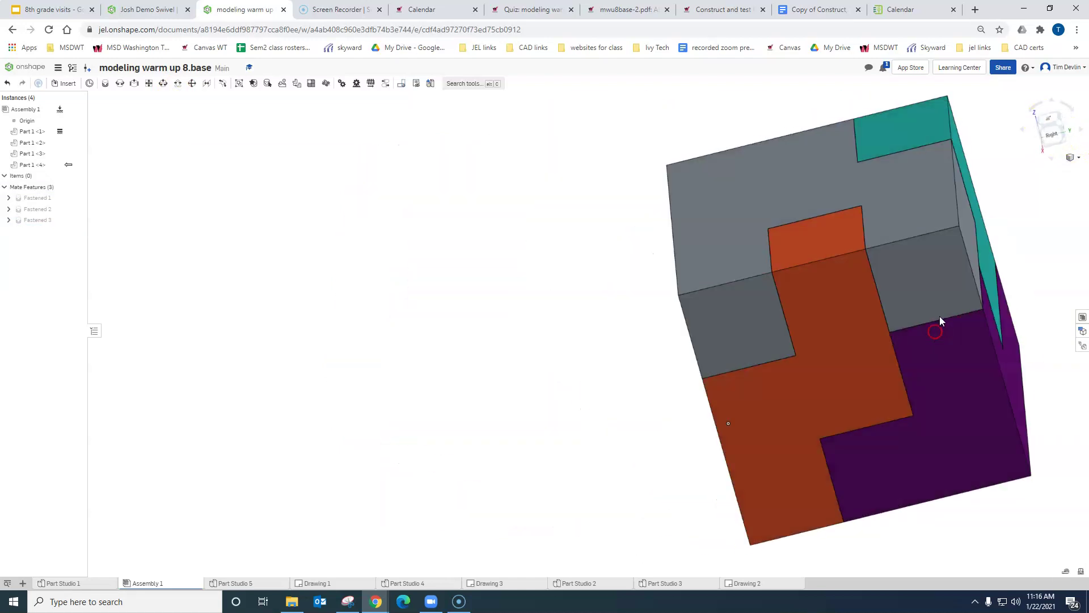
left_click(1042, 129)
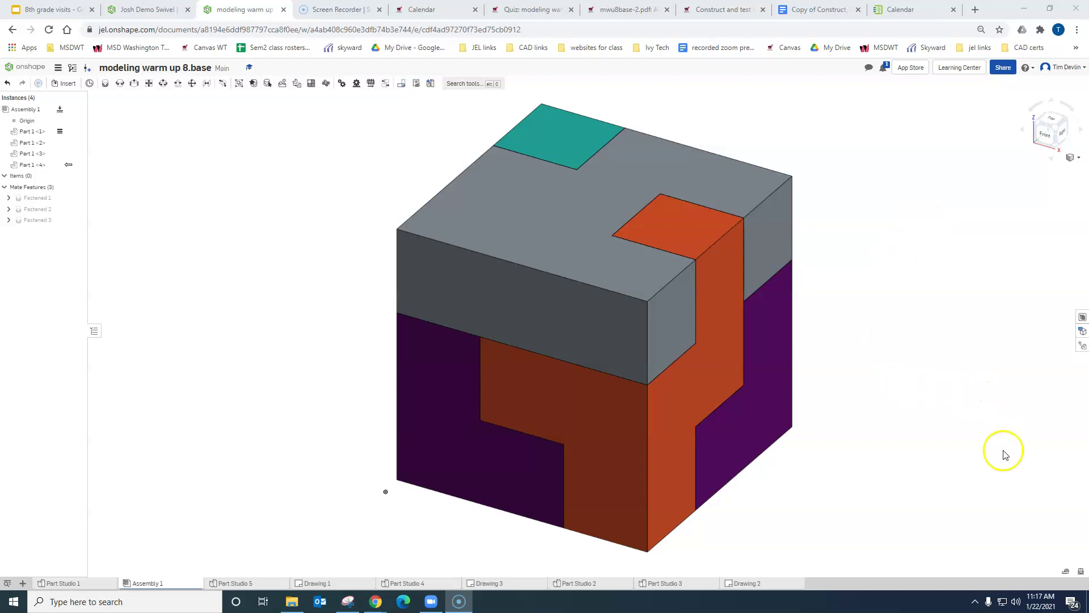
left_click(1079, 573)
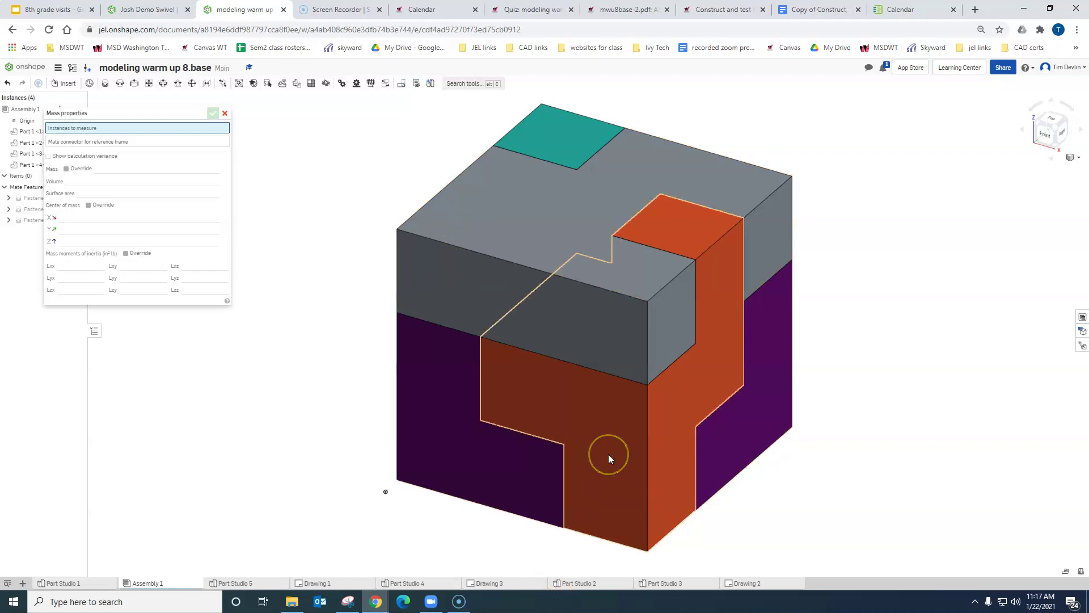
left_click(554, 441)
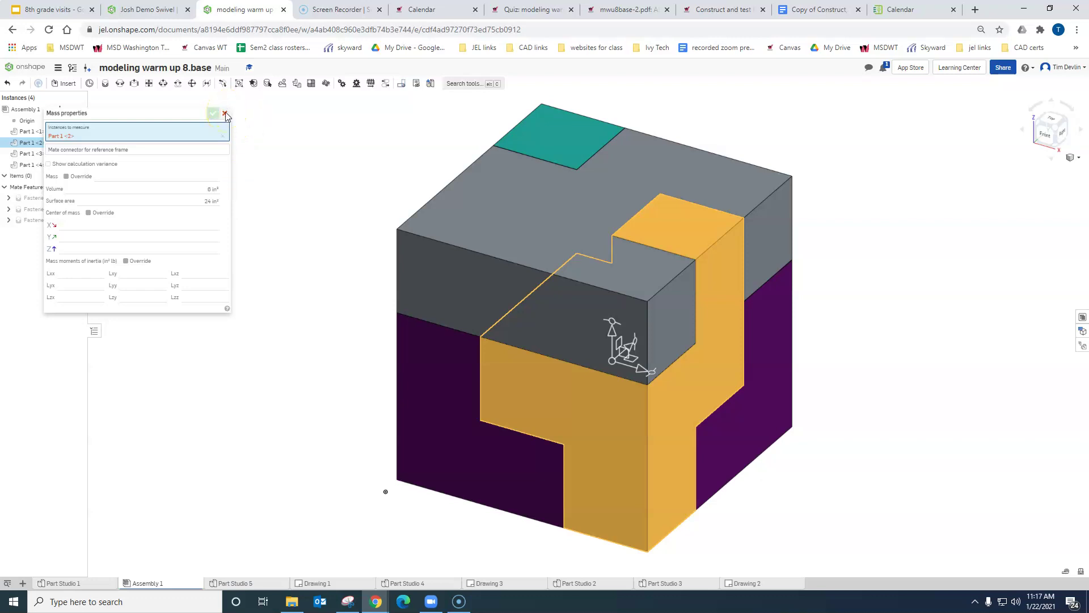
left_click(225, 113)
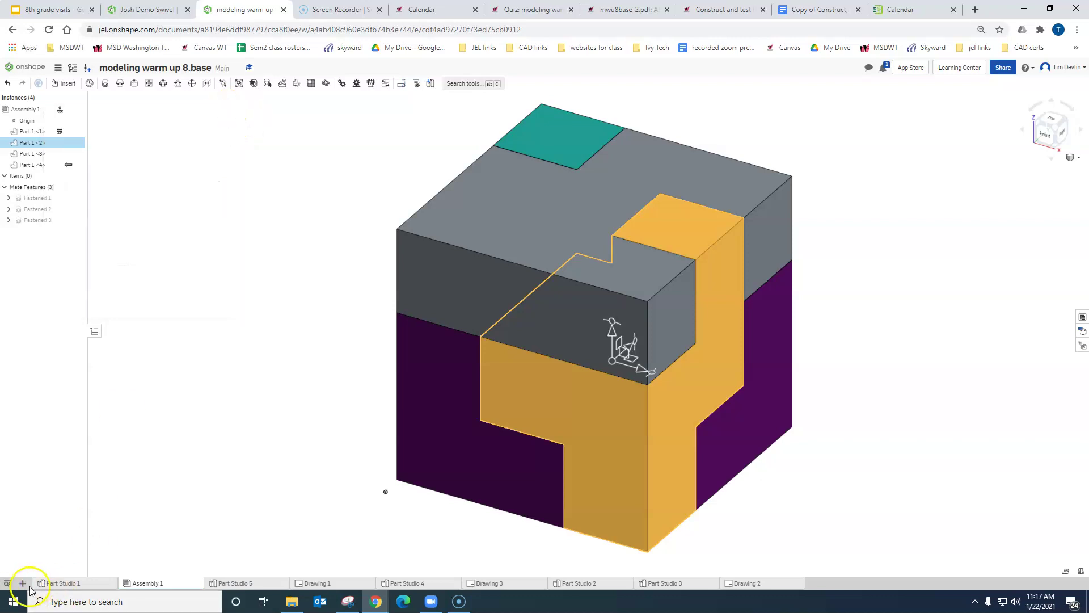